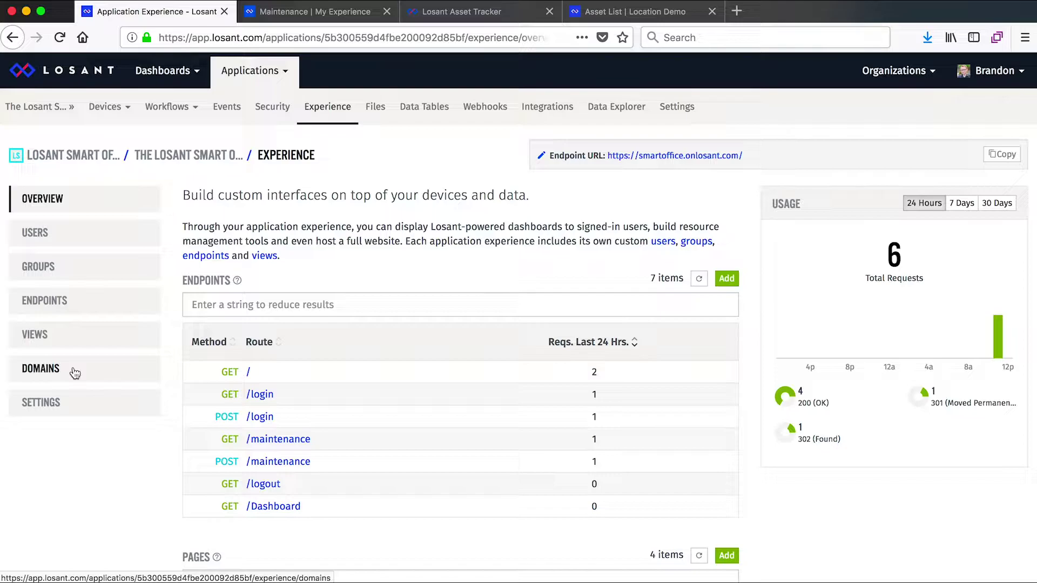
# - View the live SIM001 asset map with street view, then switch to the Verizon Location Demo
pyautogui.click(439, 13)
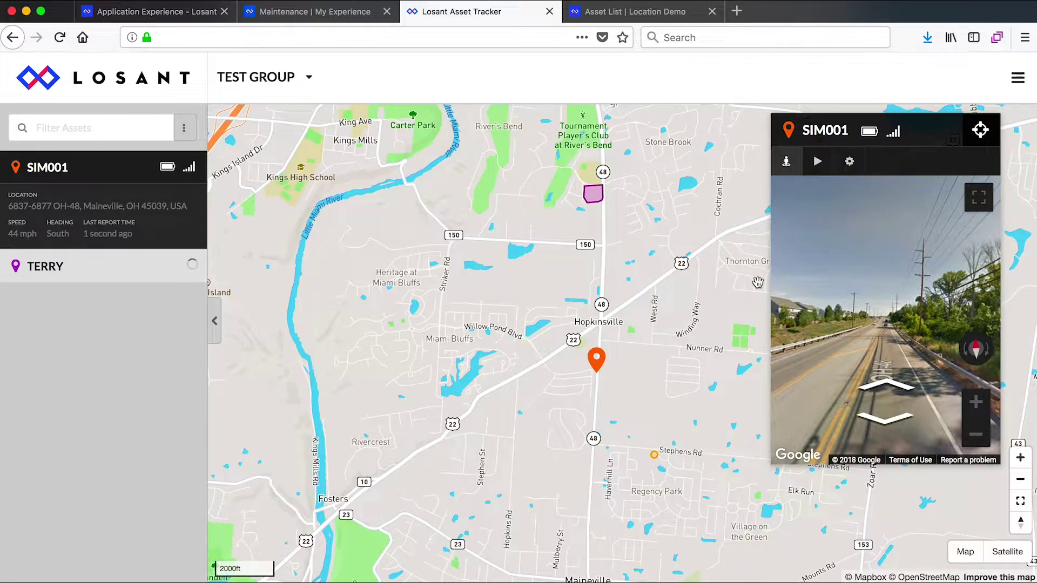
pyautogui.click(631, 12)
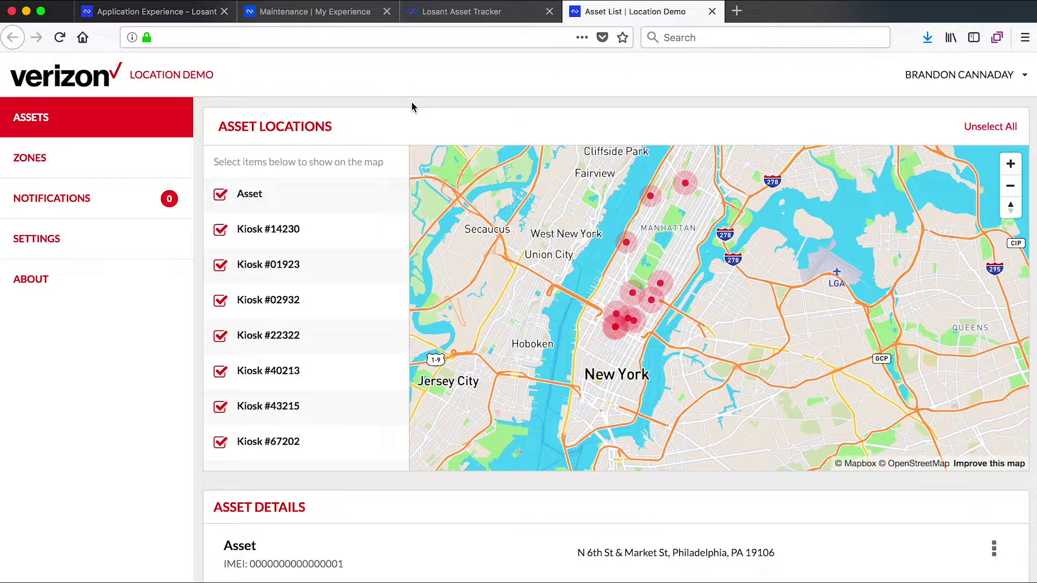
# - Look over the maintenance site's log form and entries, then go to the application's data tables
pyautogui.click(336, 13)
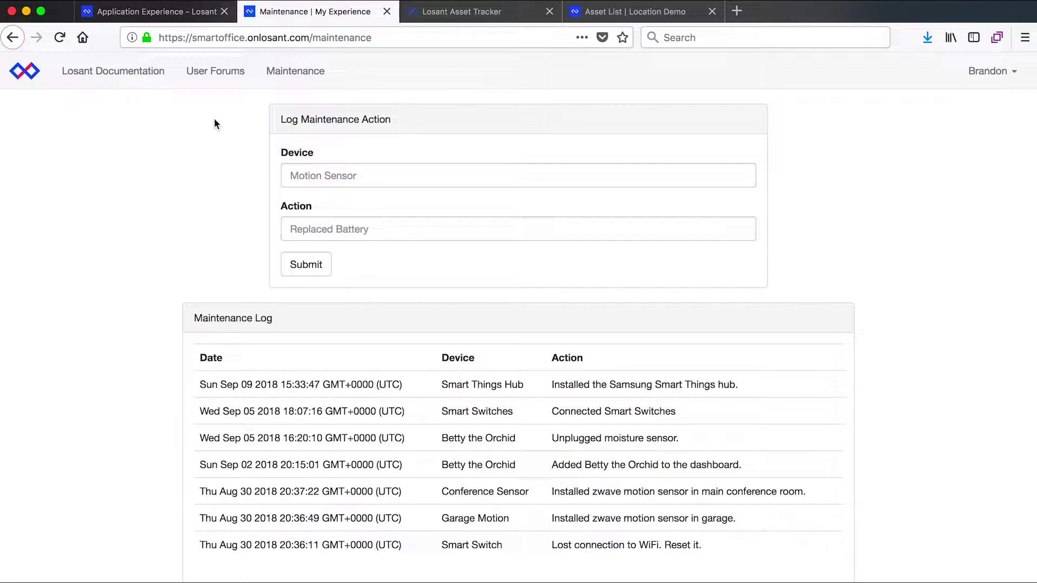
pyautogui.click(209, 12)
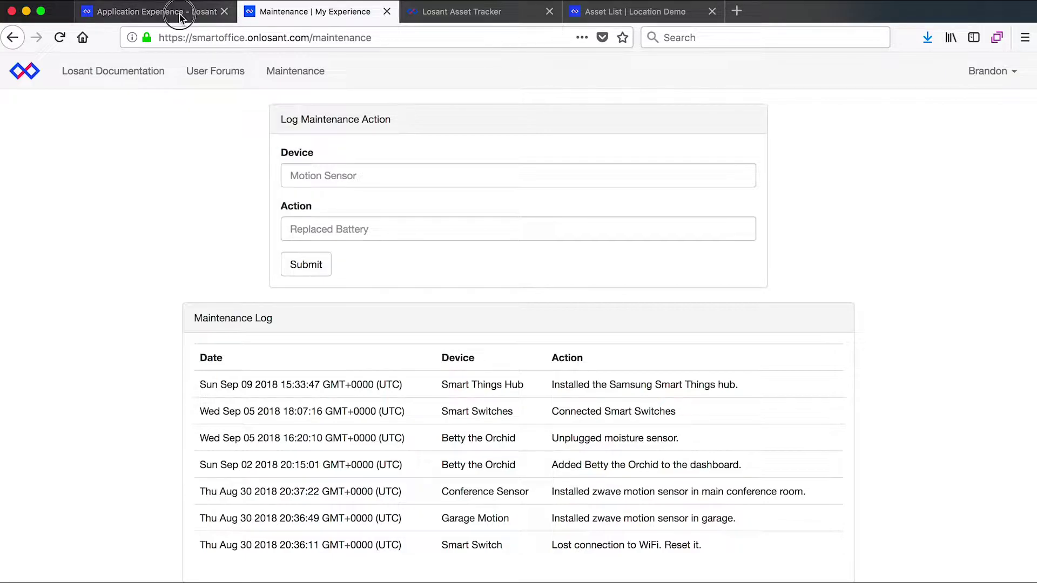
pyautogui.click(419, 107)
# - Inspect the seven Maintenance Log rows, including the Smart Things Hub entry, then return to the maintenance site
pyautogui.click(79, 270)
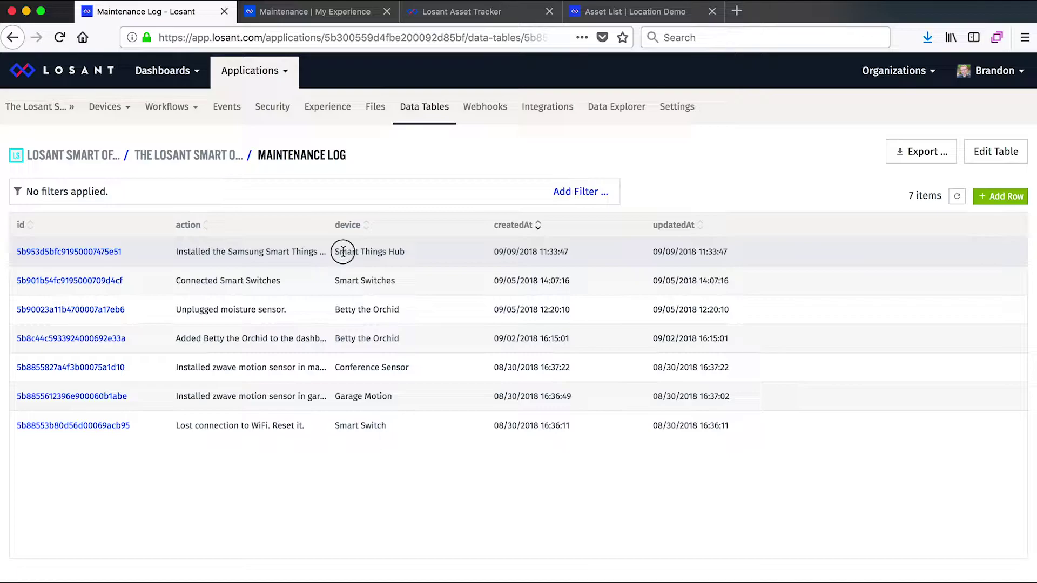
pyautogui.moveTo(343, 251); pyautogui.dragTo(398, 250)
pyautogui.click(398, 250)
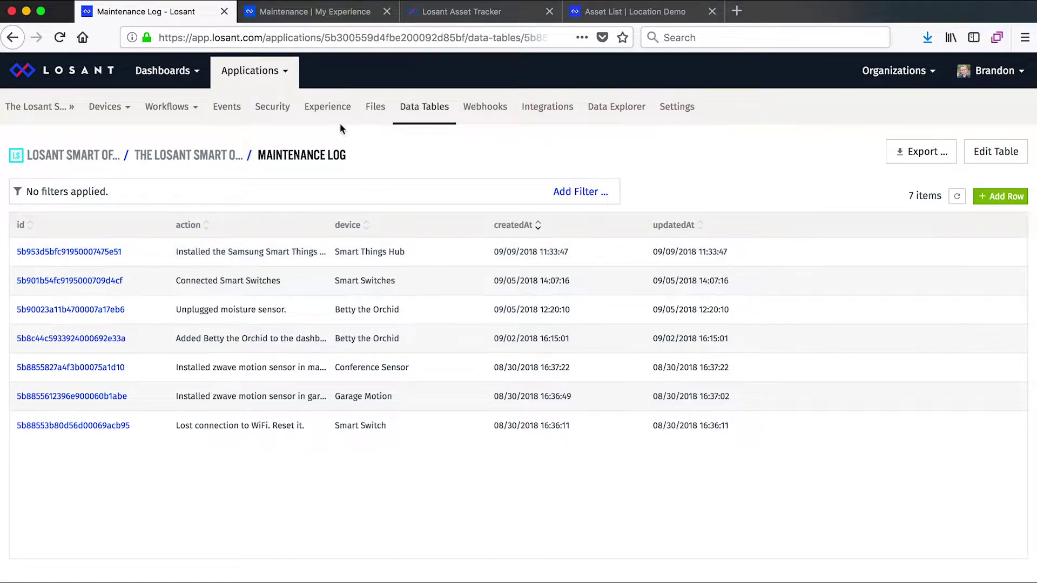
pyautogui.click(330, 108)
pyautogui.click(326, 14)
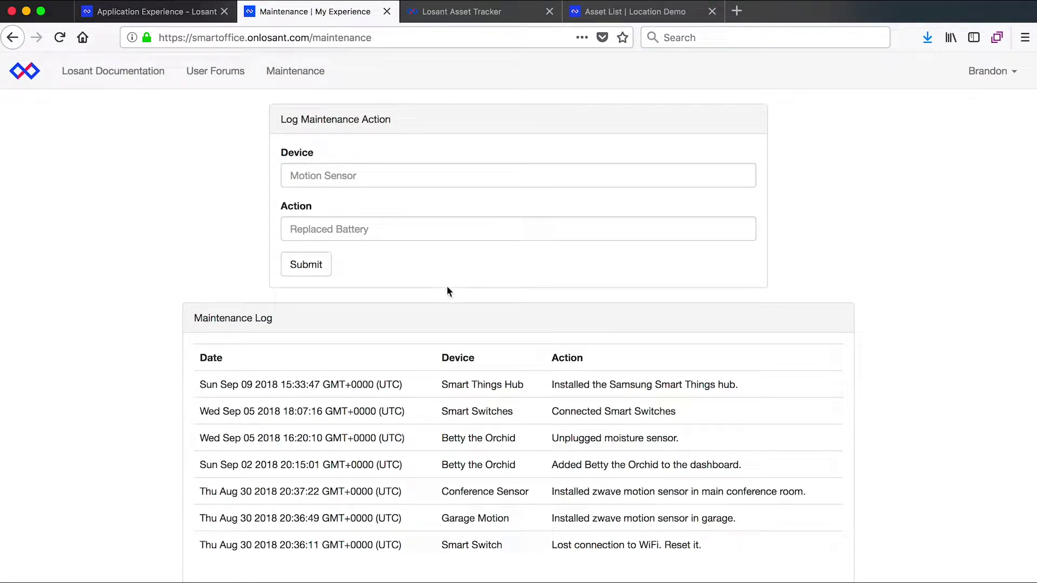
# - Scroll down and back up through the seven maintenance log entries
pyautogui.scroll(-1, 459, 321)
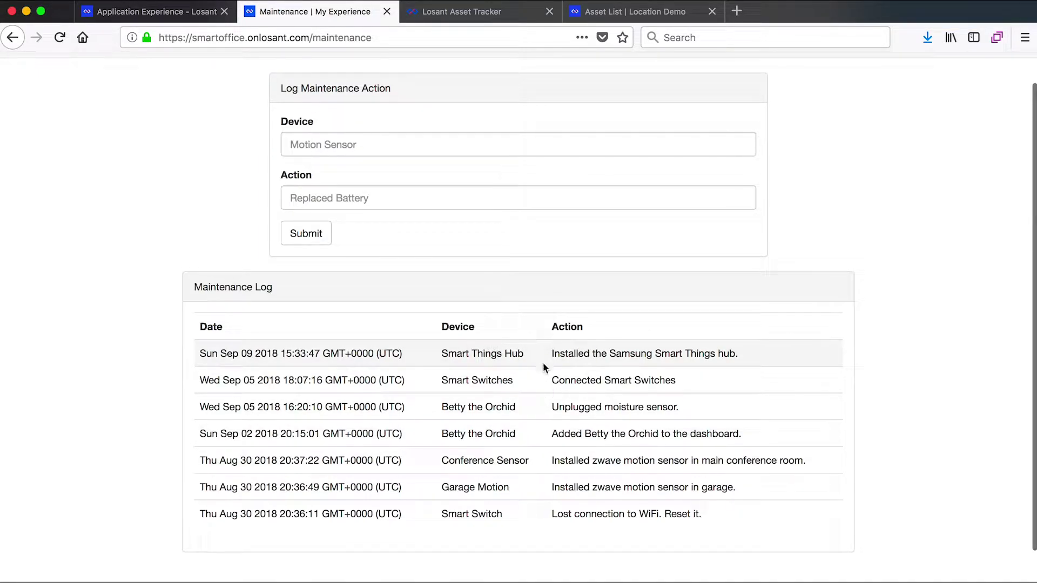
pyautogui.scroll(1, 543, 362)
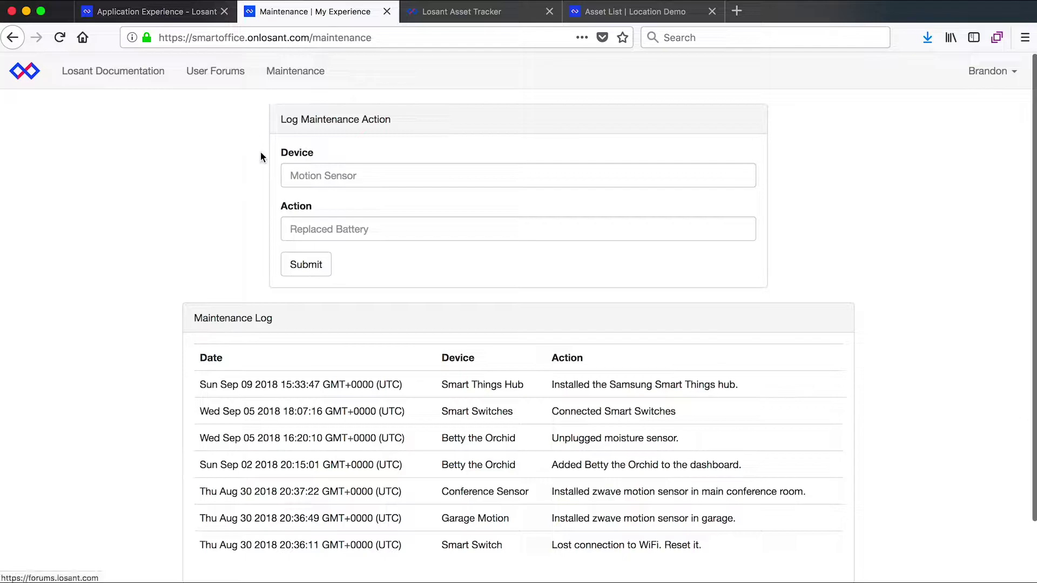
# - On the experience overview, review the /maintenance GET and POST endpoints and the Maintenance page entry
pyautogui.click(190, 12)
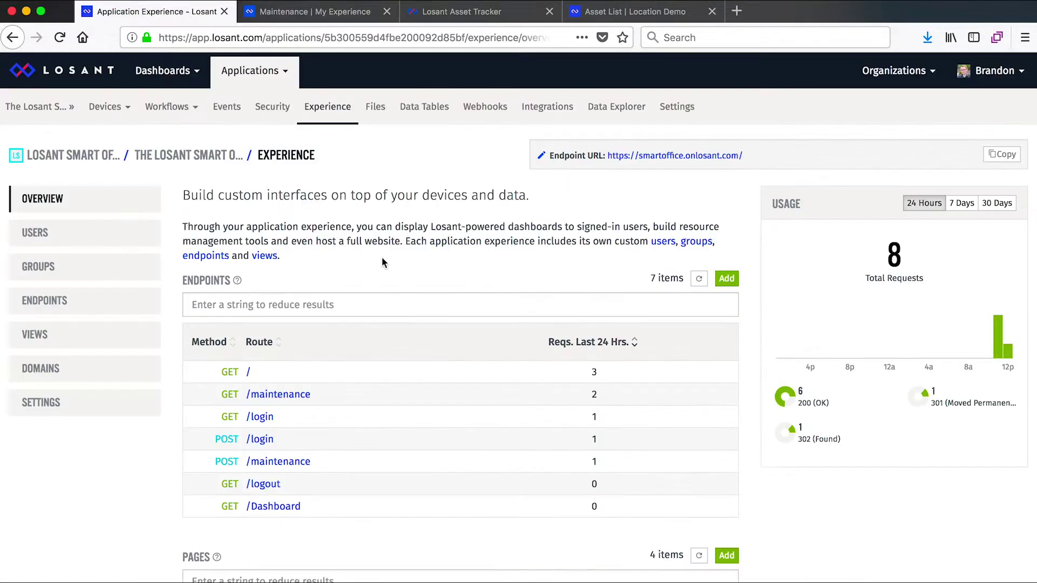
pyautogui.scroll(-5, 394, 319)
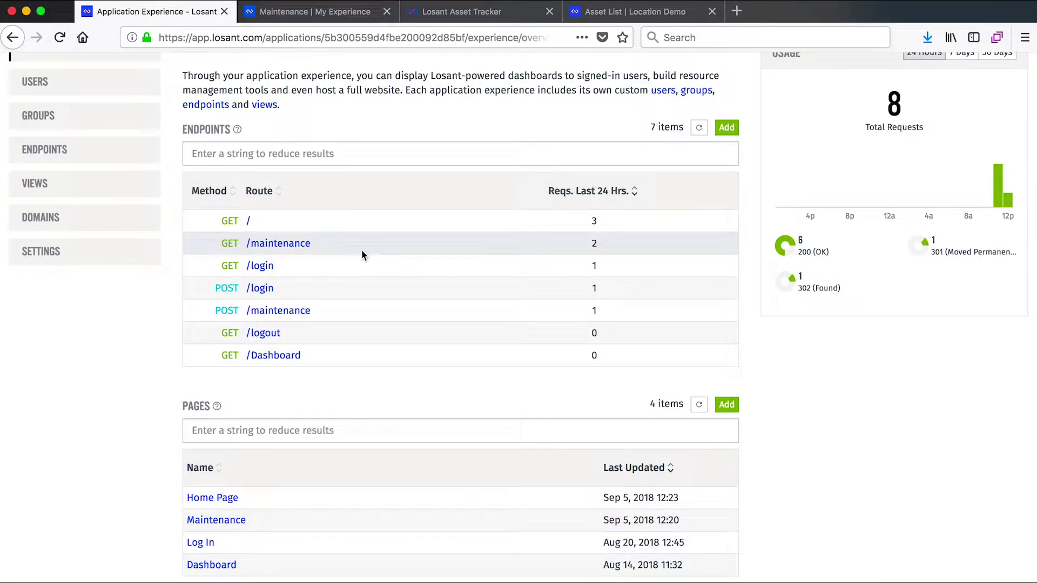
pyautogui.click(223, 246)
pyautogui.moveTo(224, 246); pyautogui.dragTo(238, 249)
pyautogui.doubleClick(226, 312)
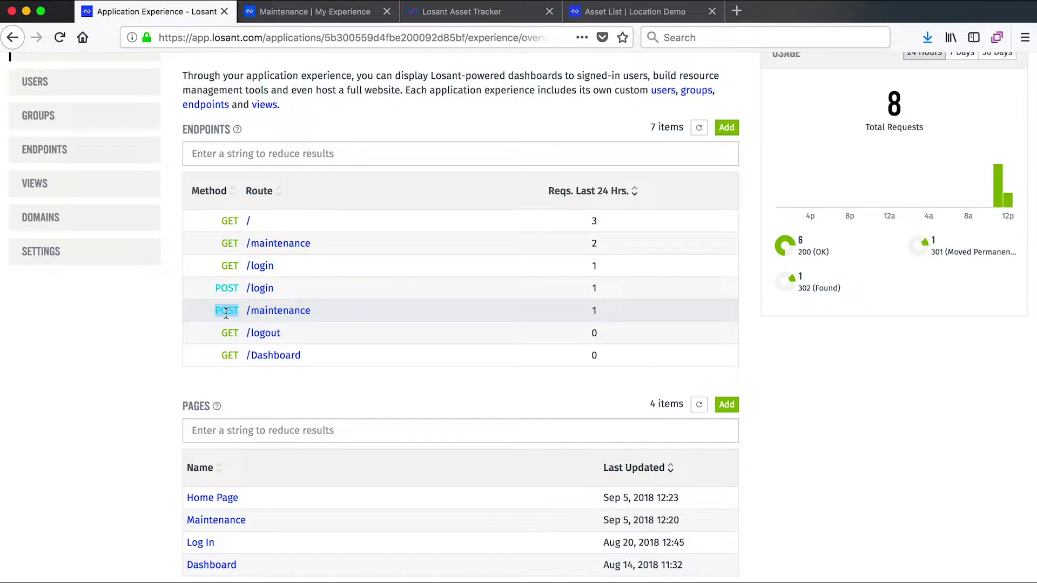
pyautogui.click(226, 311)
pyautogui.scroll(-5, 227, 316)
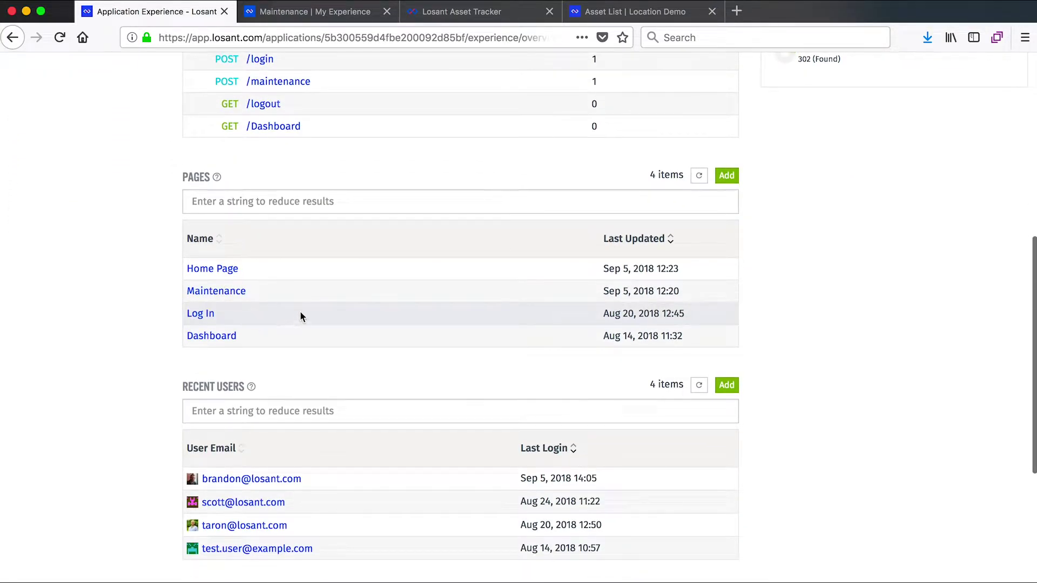
pyautogui.moveTo(251, 291); pyautogui.dragTo(186, 294)
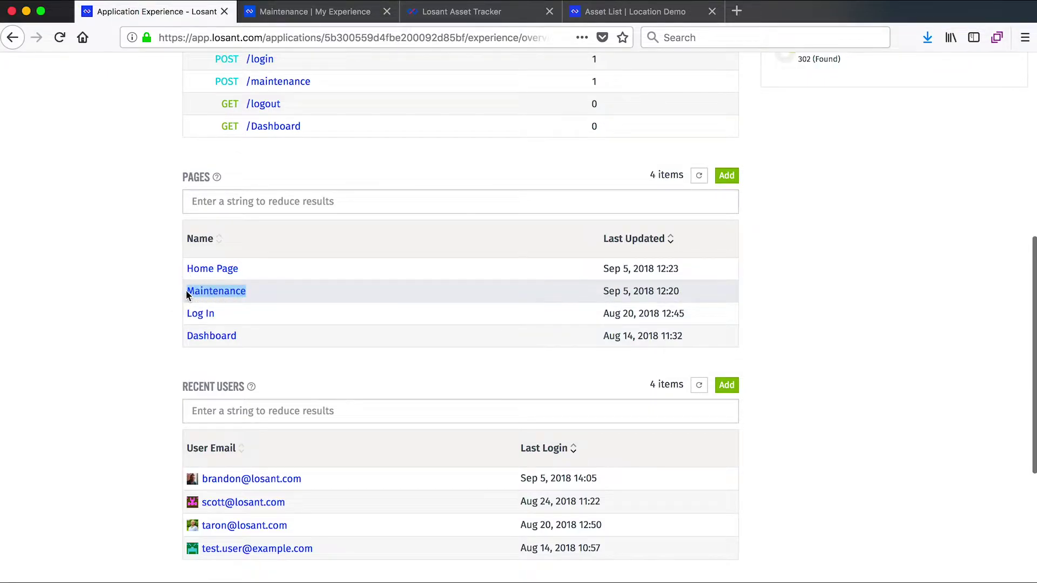
# - Open the Maintenance page for editing and leave its page type as Custom
pyautogui.click(232, 292)
pyautogui.scroll(-7, 752, 319)
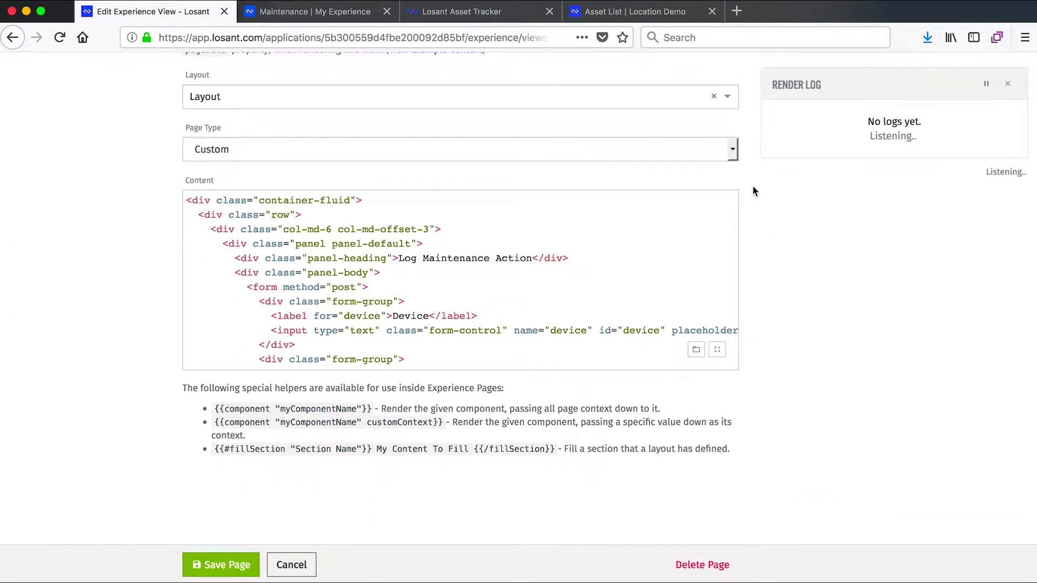
pyautogui.click(732, 152)
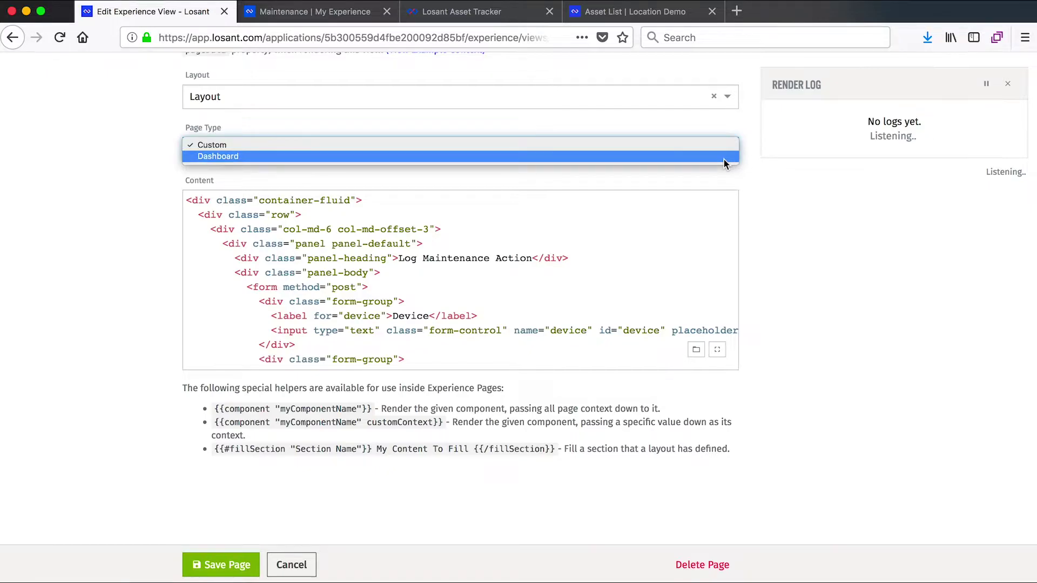
pyautogui.click(747, 158)
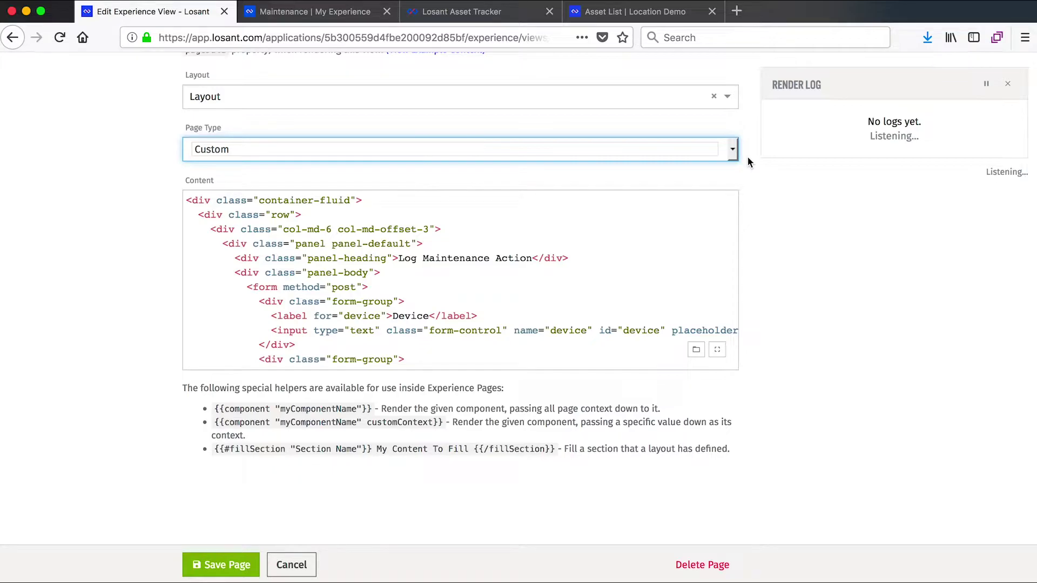
pyautogui.click(748, 161)
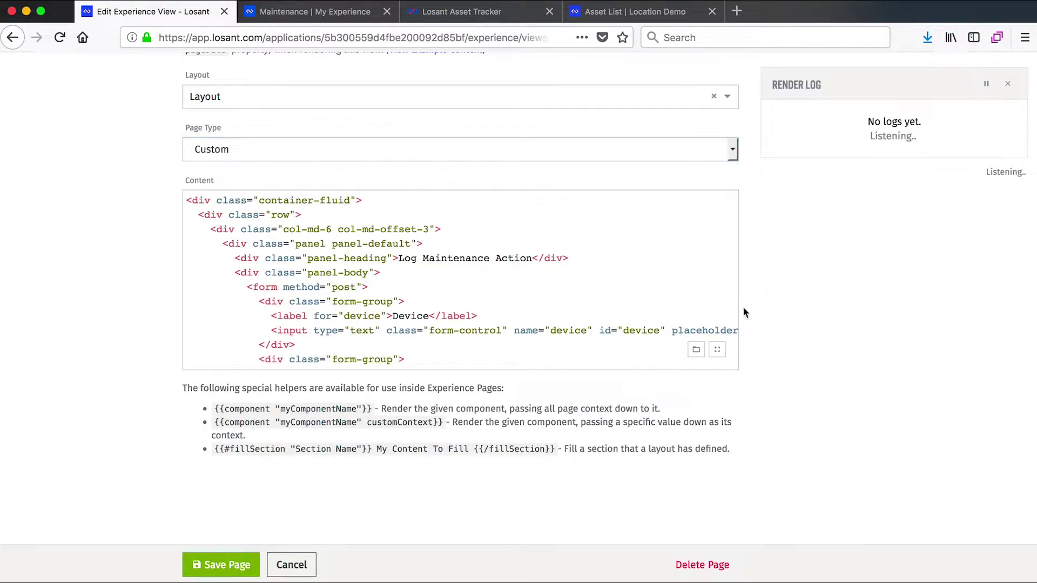
# - Review the page HTML in the full-window editor, then cancel and discard any changes
pyautogui.click(718, 349)
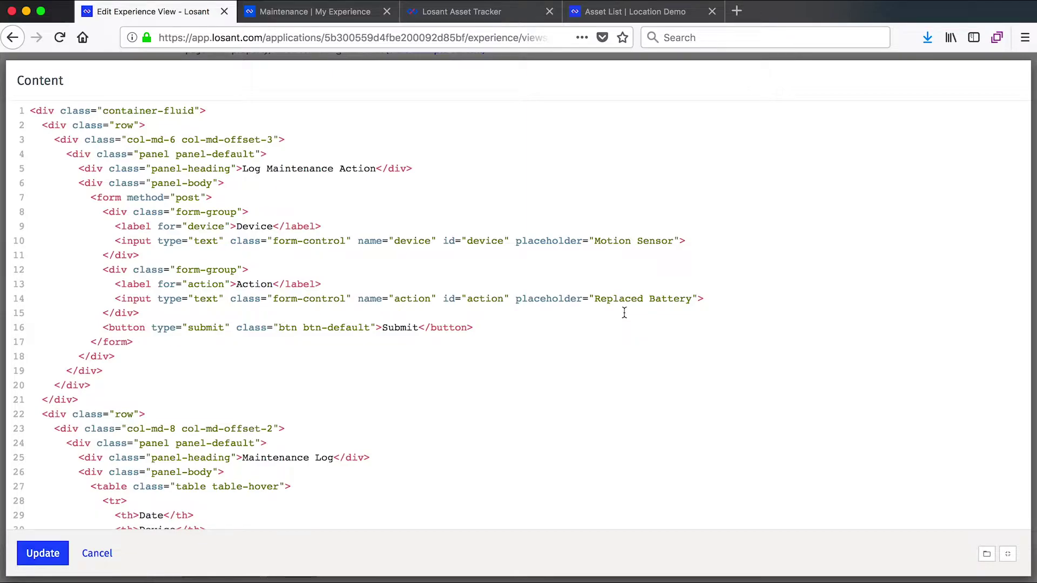
pyautogui.moveTo(173, 172); pyautogui.dragTo(192, 351)
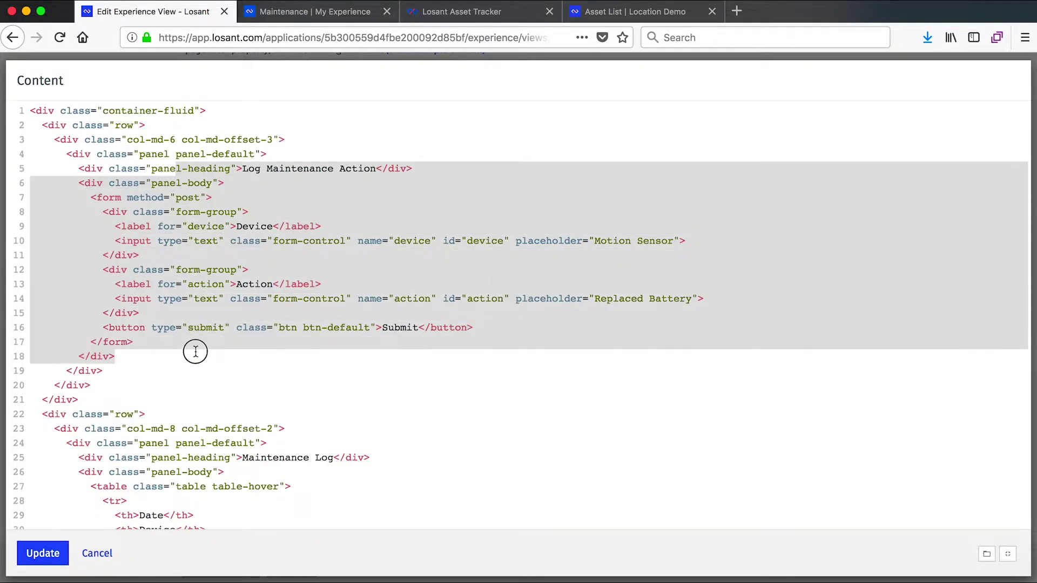
pyautogui.scroll(-3, 286, 372)
pyautogui.scroll(-2, 286, 373)
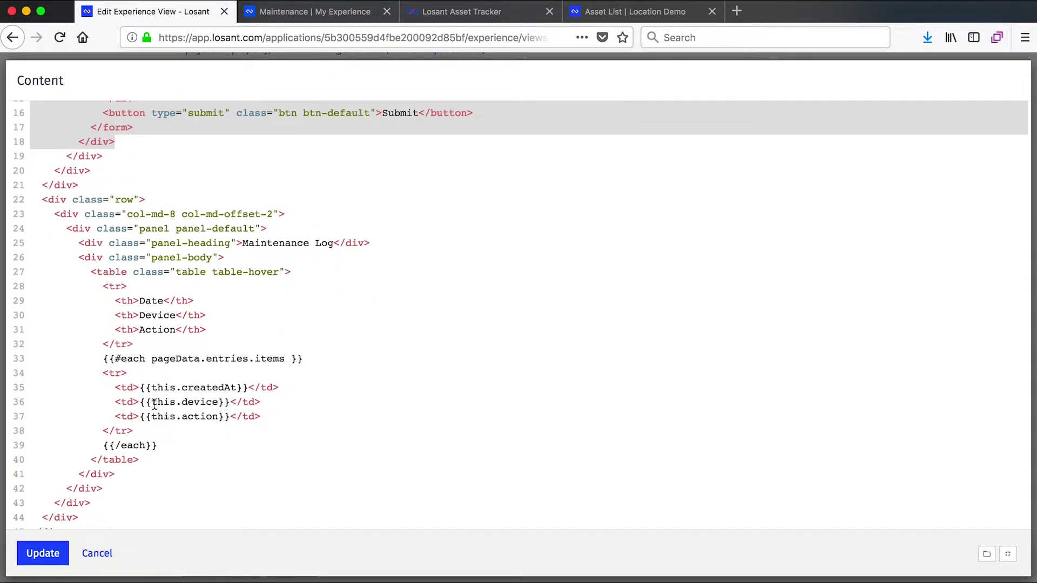
pyautogui.click(98, 553)
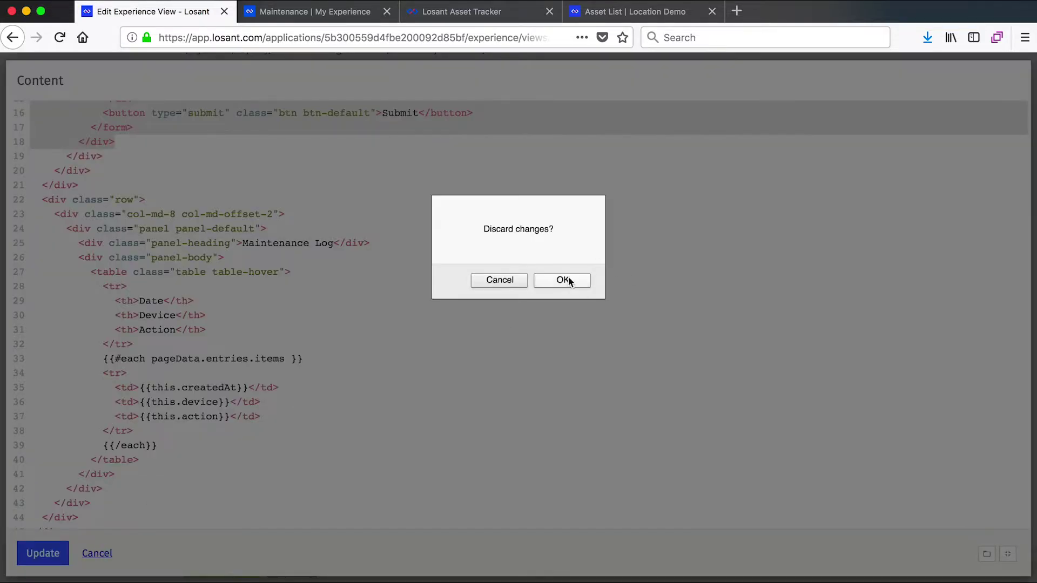
pyautogui.click(564, 281)
# - Scroll back to the top and go to the workflows list
pyautogui.scroll(5, 754, 161)
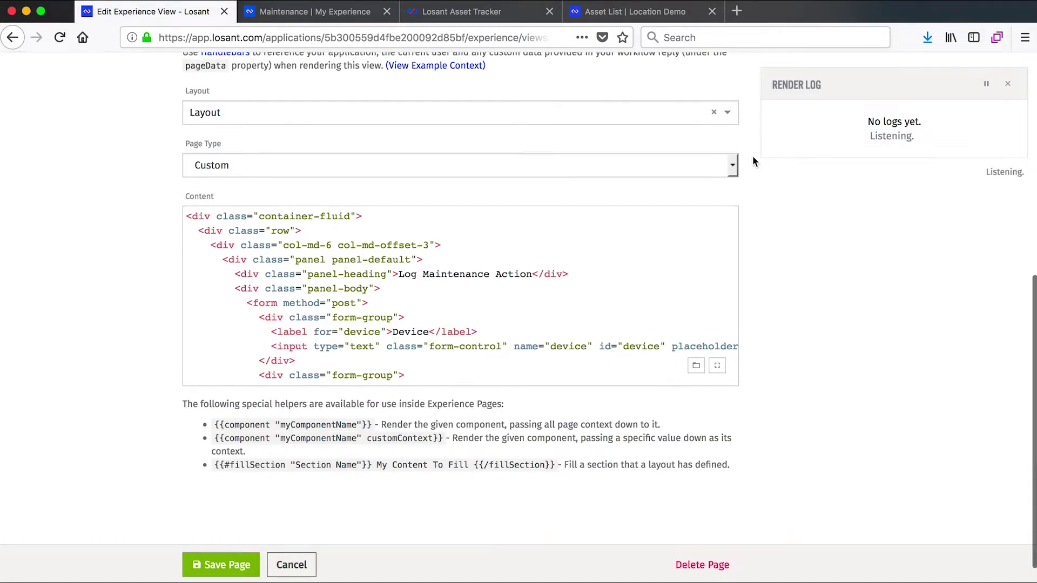
pyautogui.scroll(3, 753, 158)
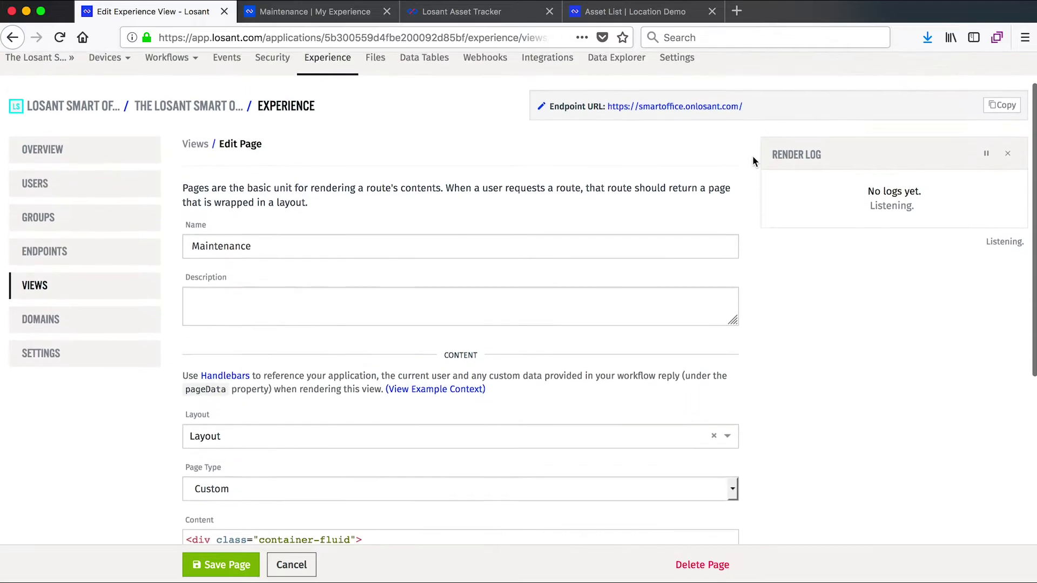
pyautogui.click(197, 79)
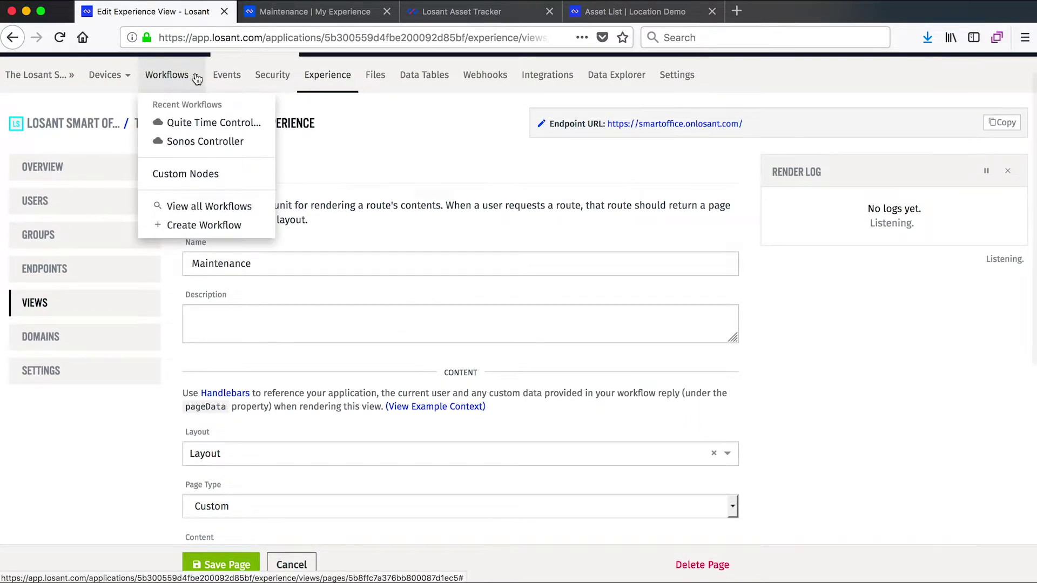
# - Leave the unsaved editor and open the Endpoint /maintenance workflow
pyautogui.click(181, 208)
pyautogui.click(635, 285)
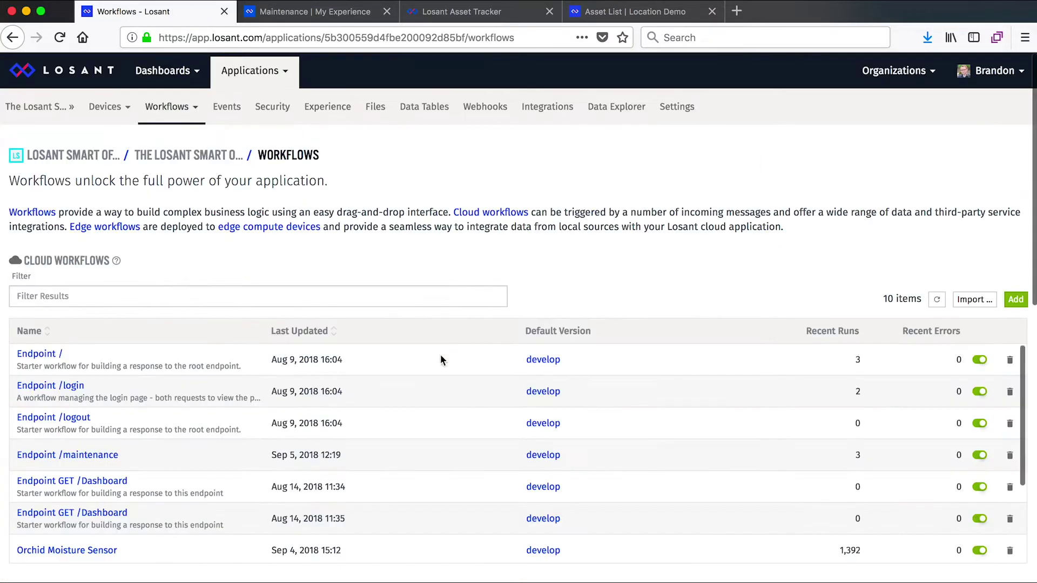
pyautogui.click(42, 391)
# - Inspect the first Endpoint trigger, Table: Get Rows query and Endpoint Reply node settings
pyautogui.click(286, 221)
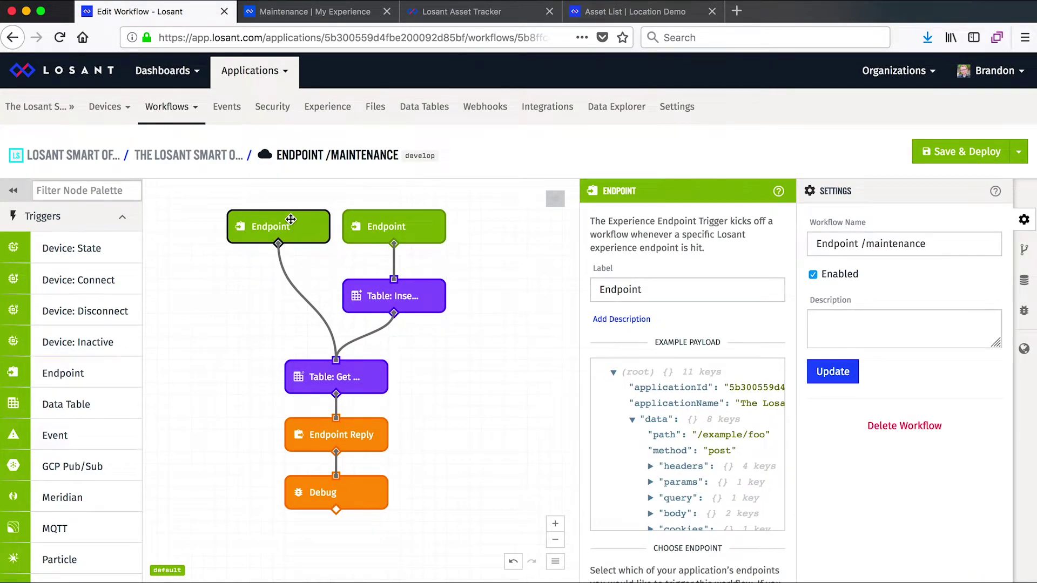
pyautogui.scroll(-5, 592, 332)
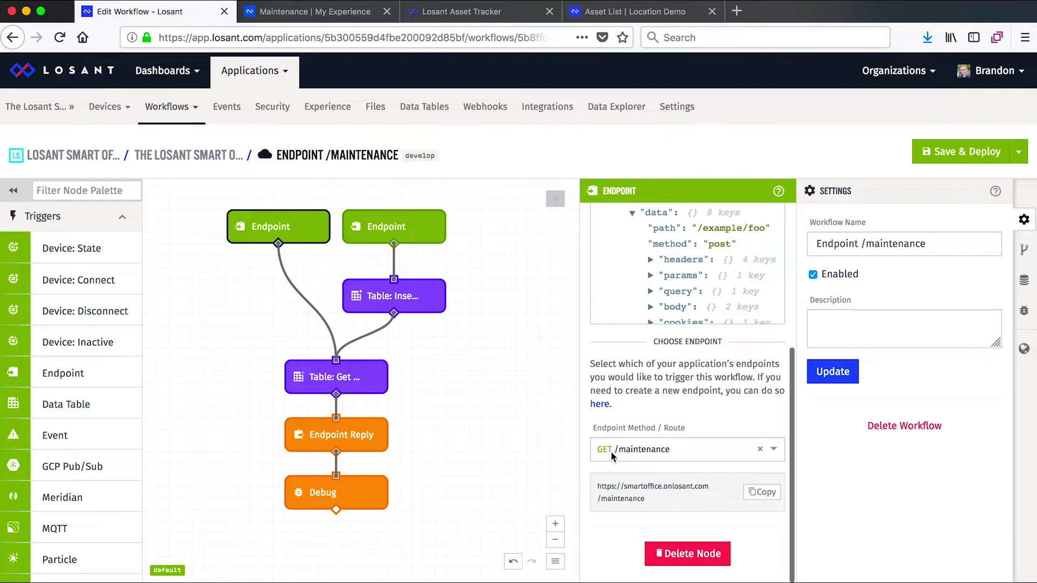
pyautogui.click(339, 371)
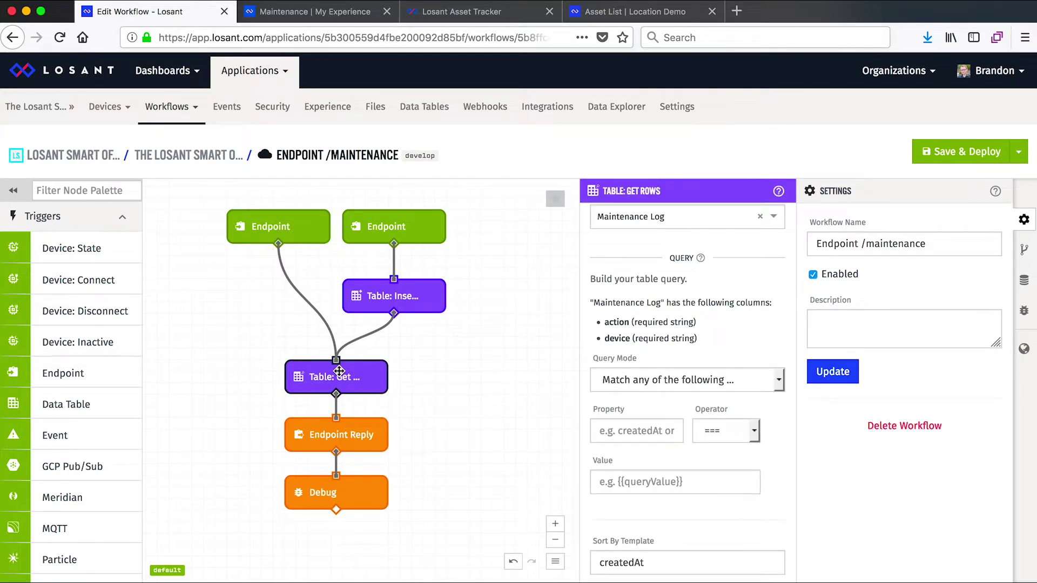
pyautogui.click(344, 430)
pyautogui.scroll(1, 620, 313)
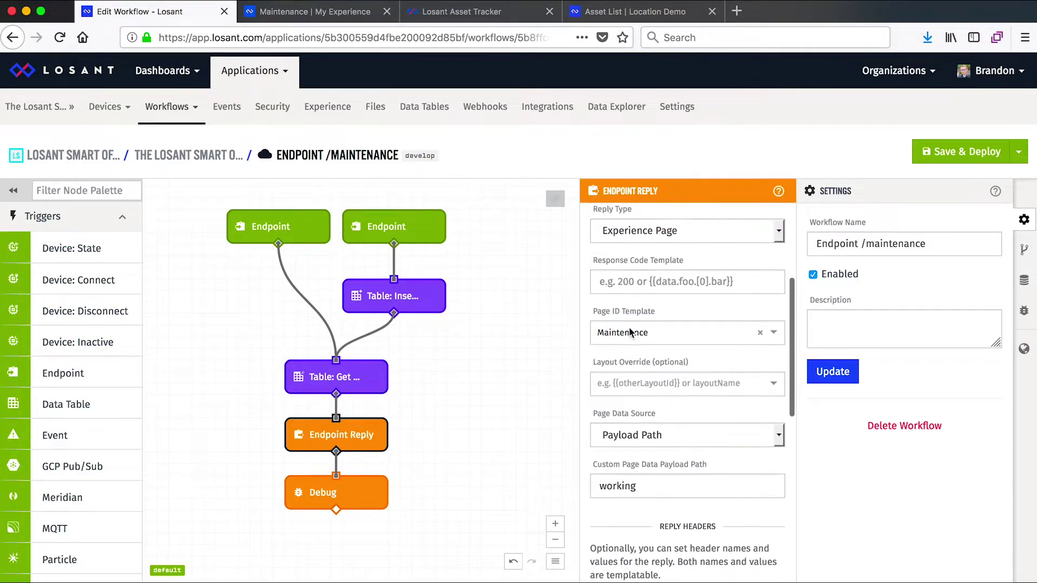
# - Inspect the second Endpoint trigger and Table: Insert Row node, then revisit Get Rows and Endpoint Reply
pyautogui.click(439, 228)
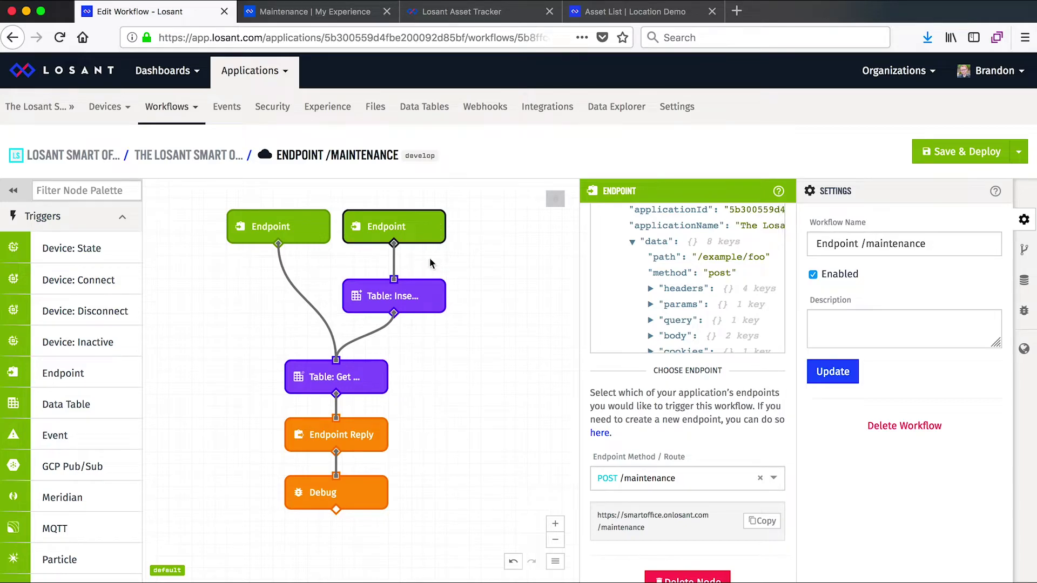
pyautogui.click(426, 290)
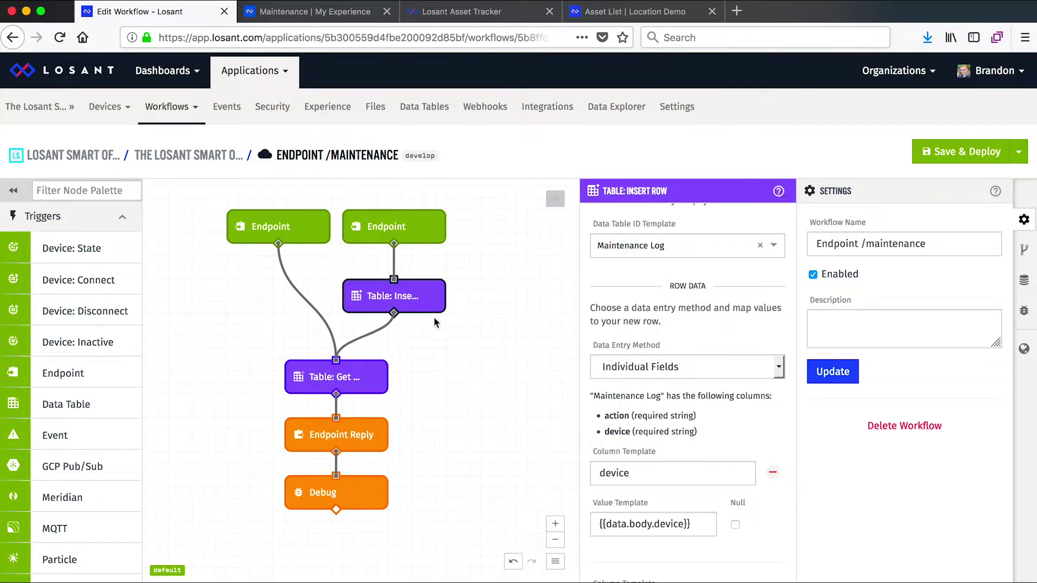
pyautogui.click(360, 377)
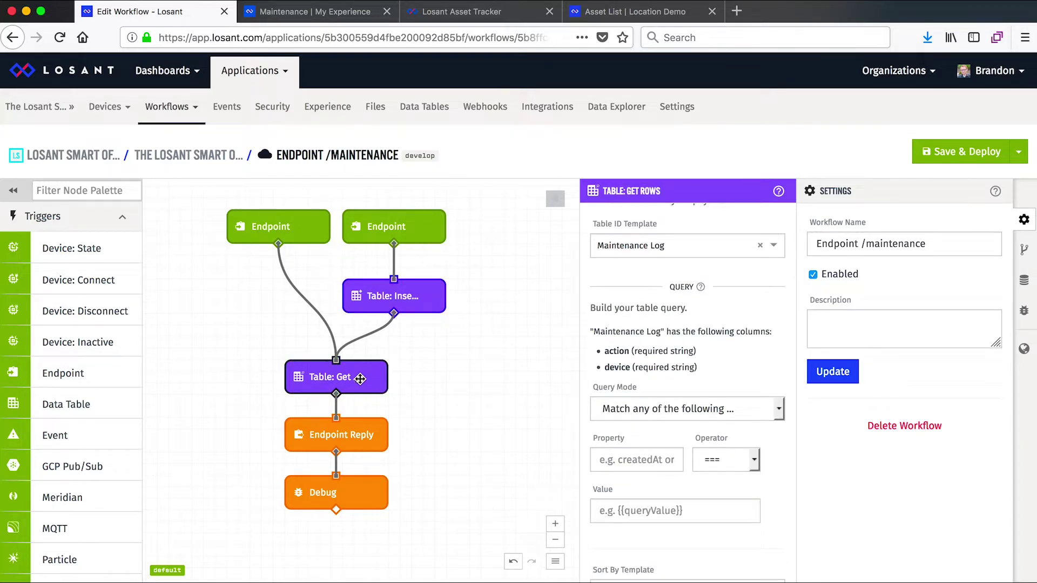
pyautogui.click(360, 433)
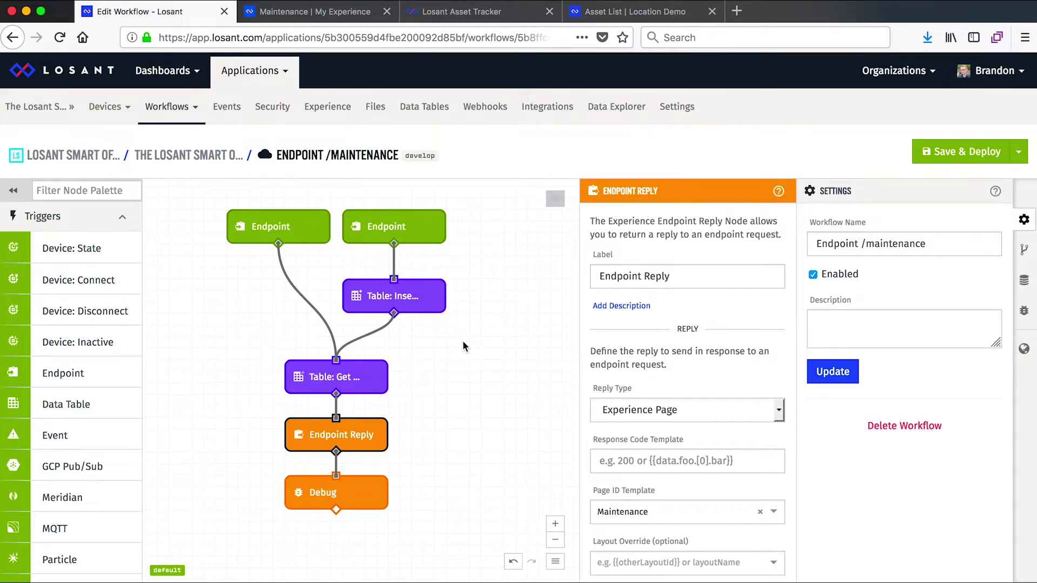
# - Submit a maintenance entry with device 'Back Door Motion Sensor' and action 'Installed sensor.'
pyautogui.click(332, 11)
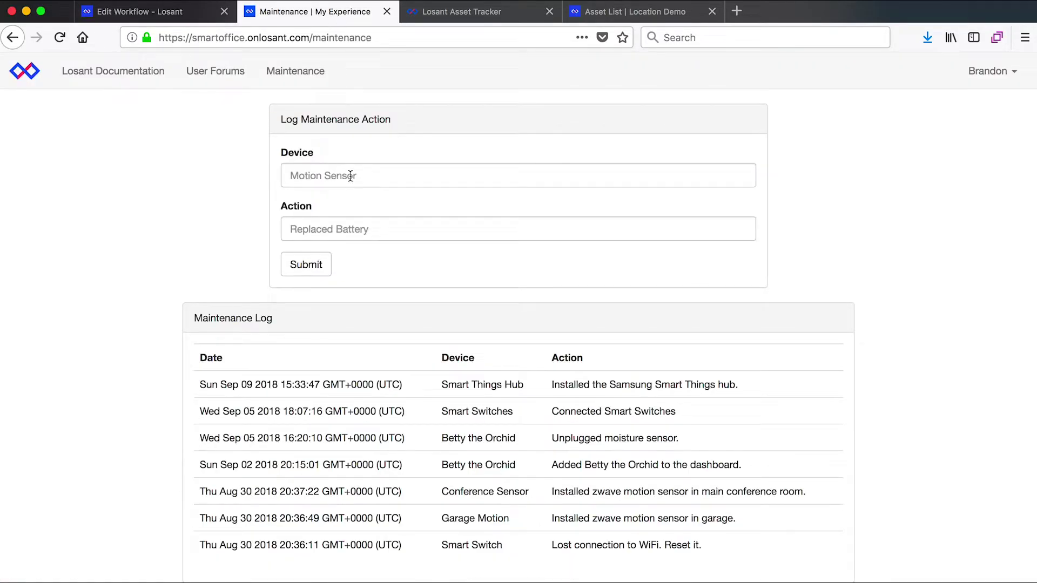
pyautogui.click(350, 177)
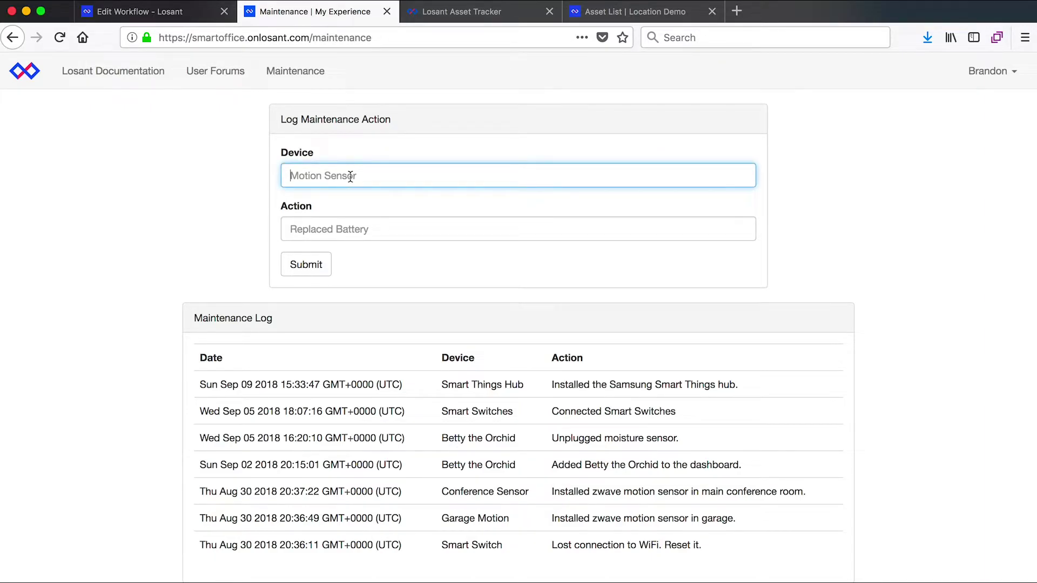
pyautogui.write('Back Door Motion Sensor')
pyautogui.press('Tab')
pyautogui.write('Insta')
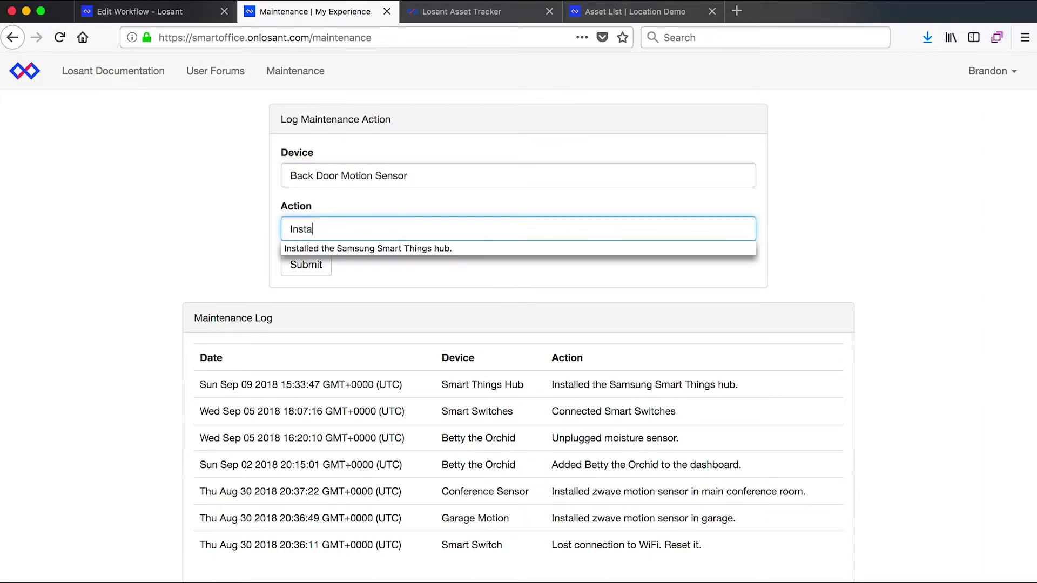
pyautogui.write('lled sensor.')
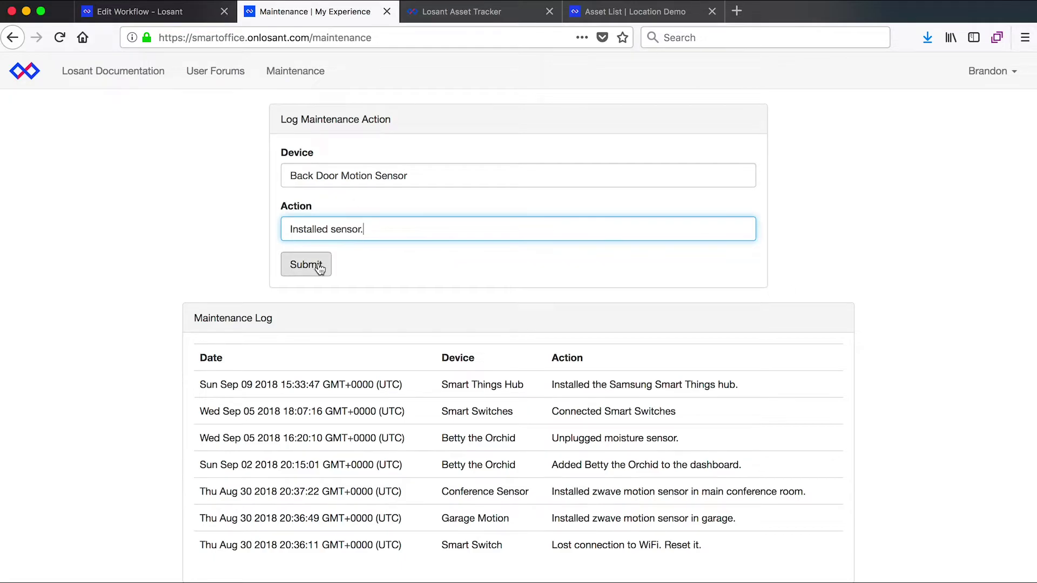
pyautogui.click(319, 269)
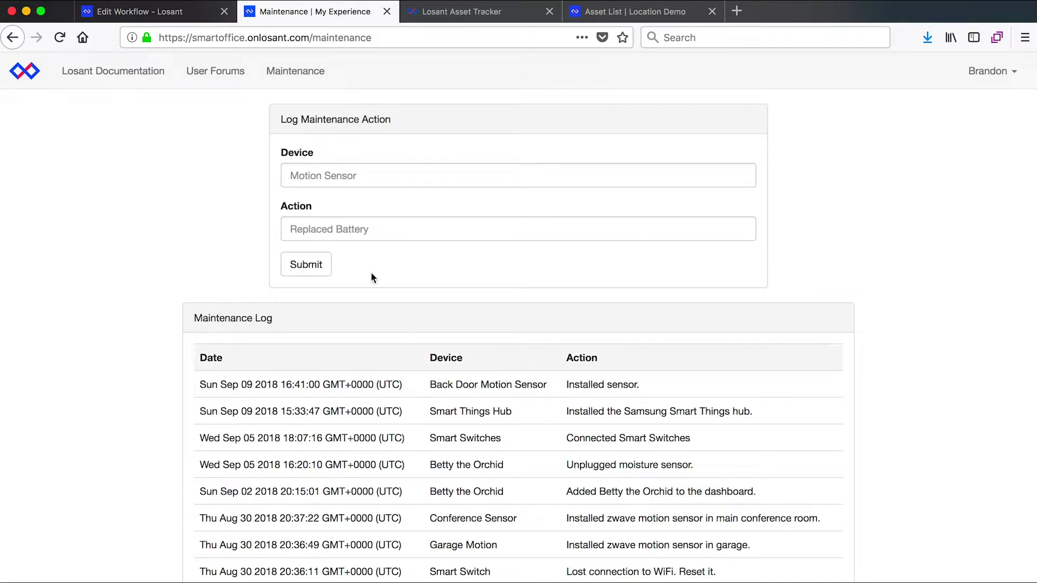
# - Verify the Back Door Motion Sensor row tops the Maintenance Log table, then return to the maintenance page
pyautogui.click(186, 16)
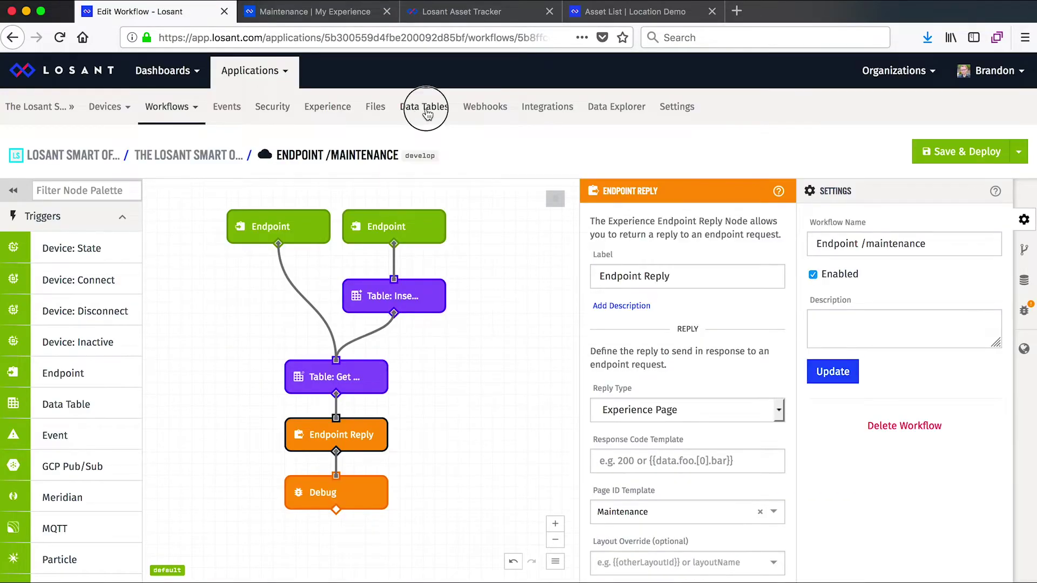
pyautogui.click(424, 107)
pyautogui.click(682, 278)
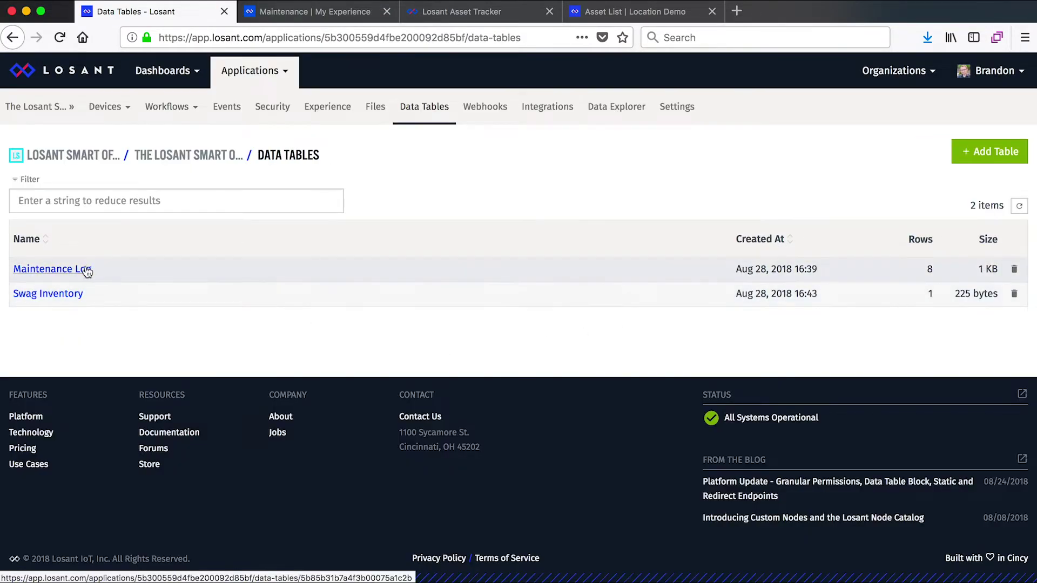
pyautogui.click(81, 270)
pyautogui.moveTo(191, 252); pyautogui.dragTo(435, 264)
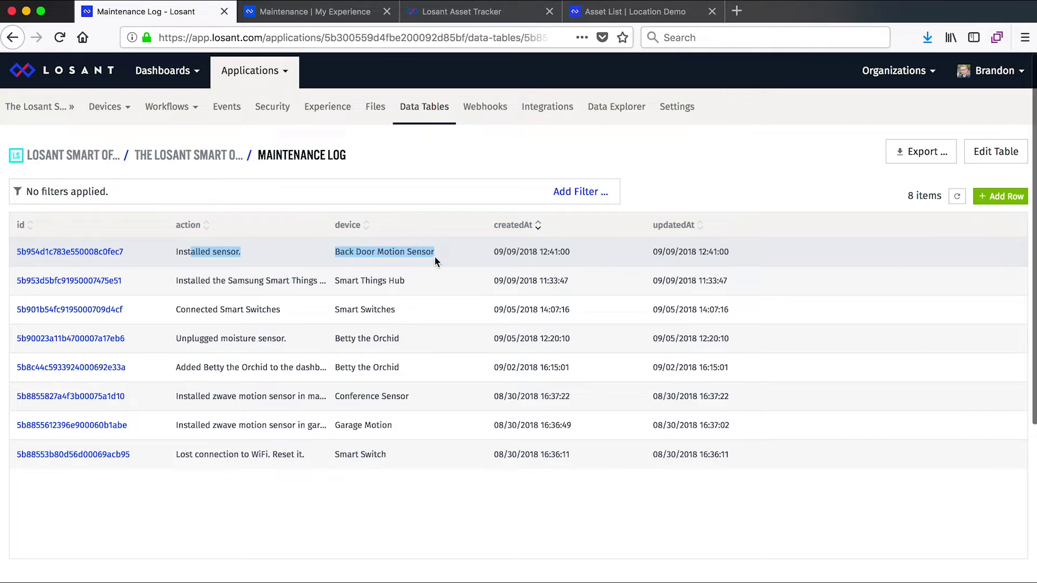
pyautogui.click(434, 256)
pyautogui.click(336, 111)
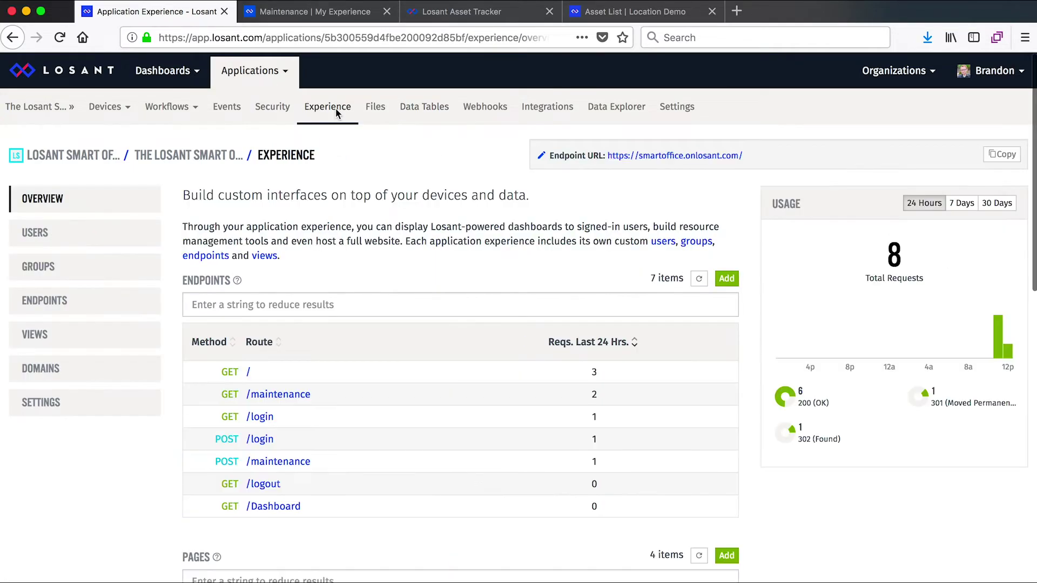
pyautogui.click(319, 12)
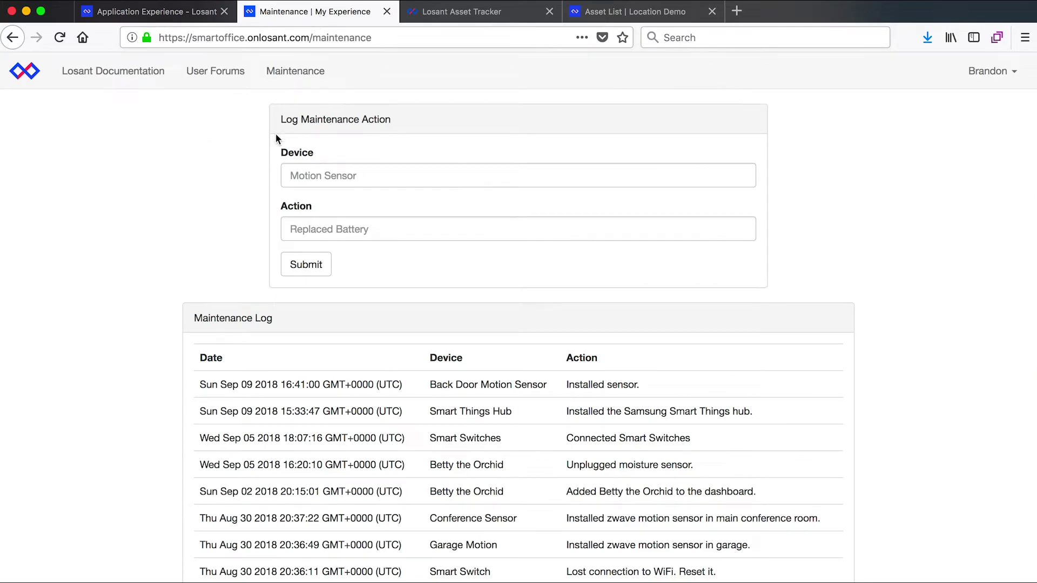
# - Reload the maintenance page and open the Smart Office home page
pyautogui.click(373, 38)
pyautogui.moveTo(378, 38); pyautogui.dragTo(206, 147)
pyautogui.click(31, 77)
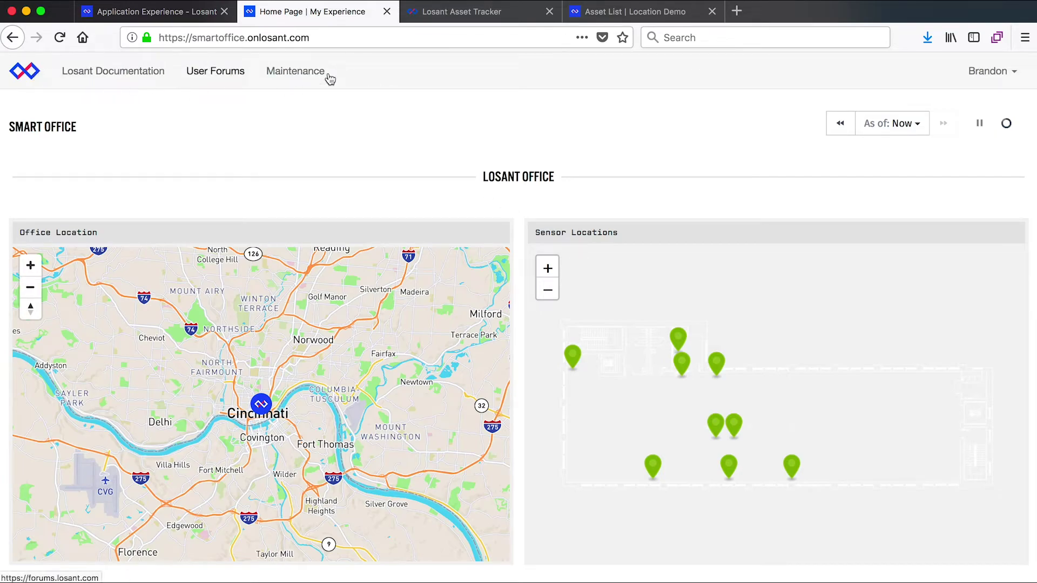
# - Open the user menu, then scroll the dashboard down to the Betty the Orchid moisture chart
pyautogui.click(987, 85)
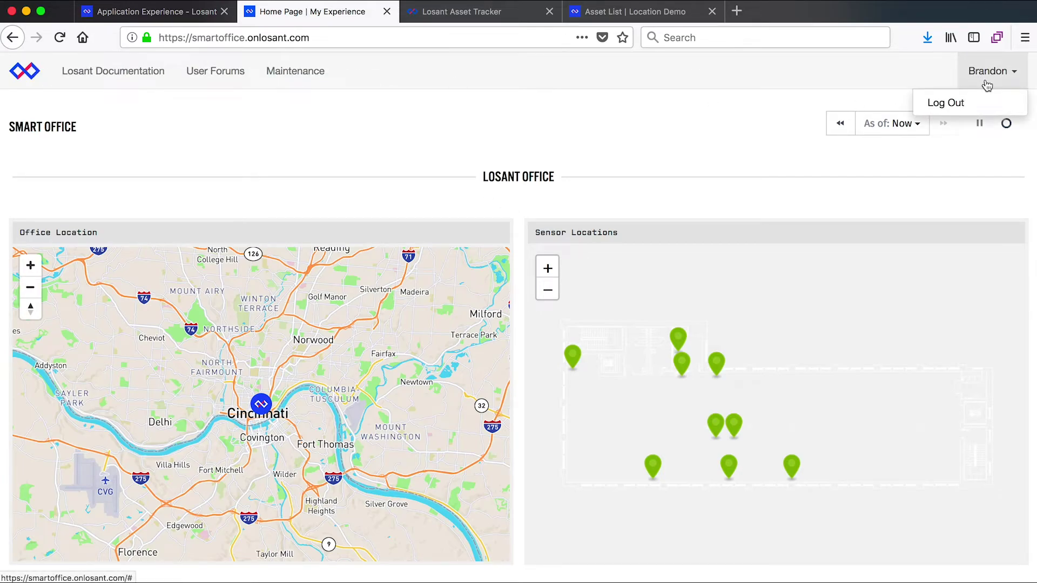
pyautogui.scroll(-2, 521, 209)
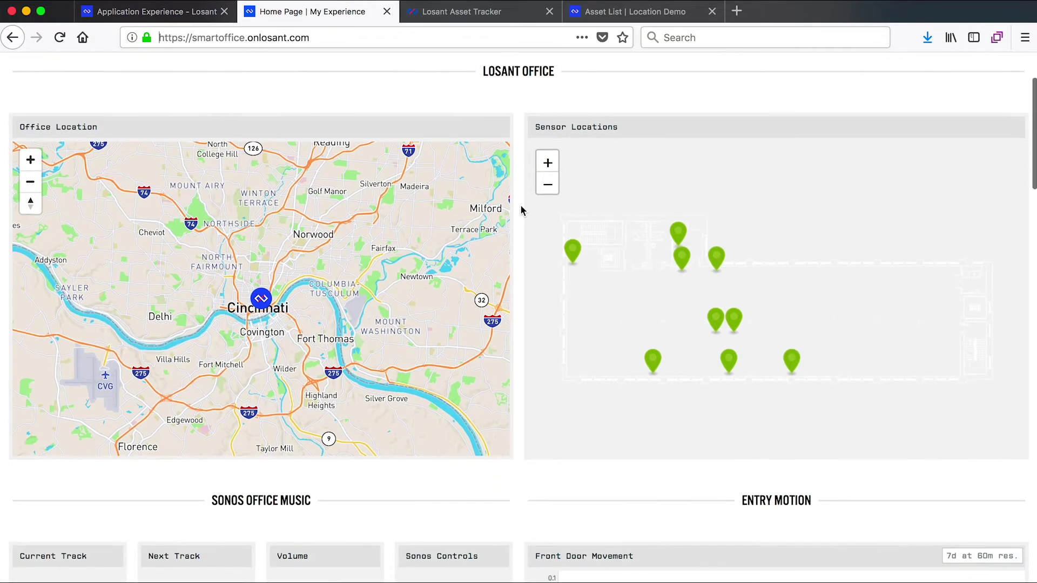
pyautogui.scroll(-10, 522, 210)
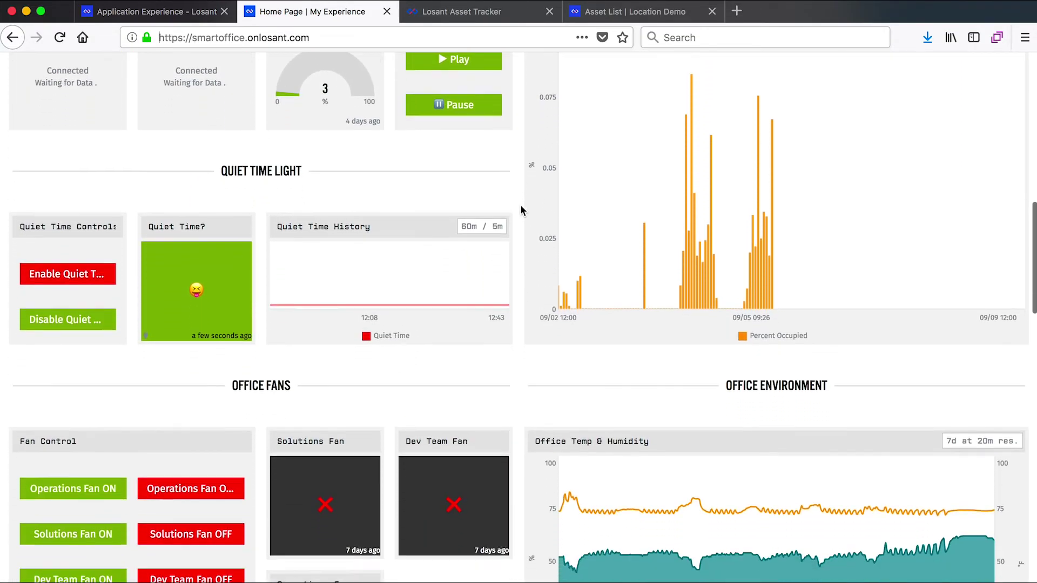
pyautogui.scroll(-10, 522, 209)
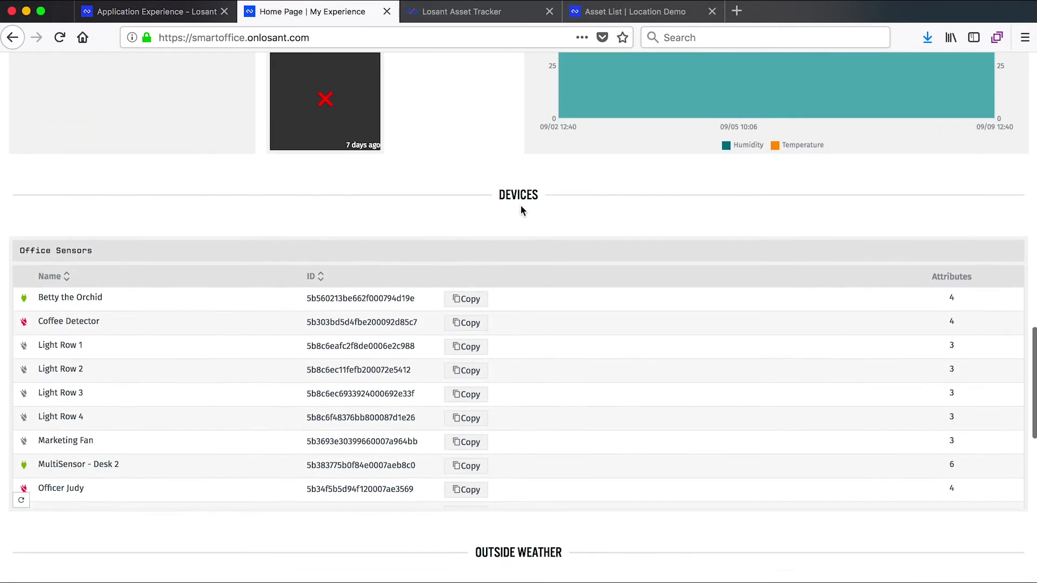
pyautogui.scroll(-10, 522, 211)
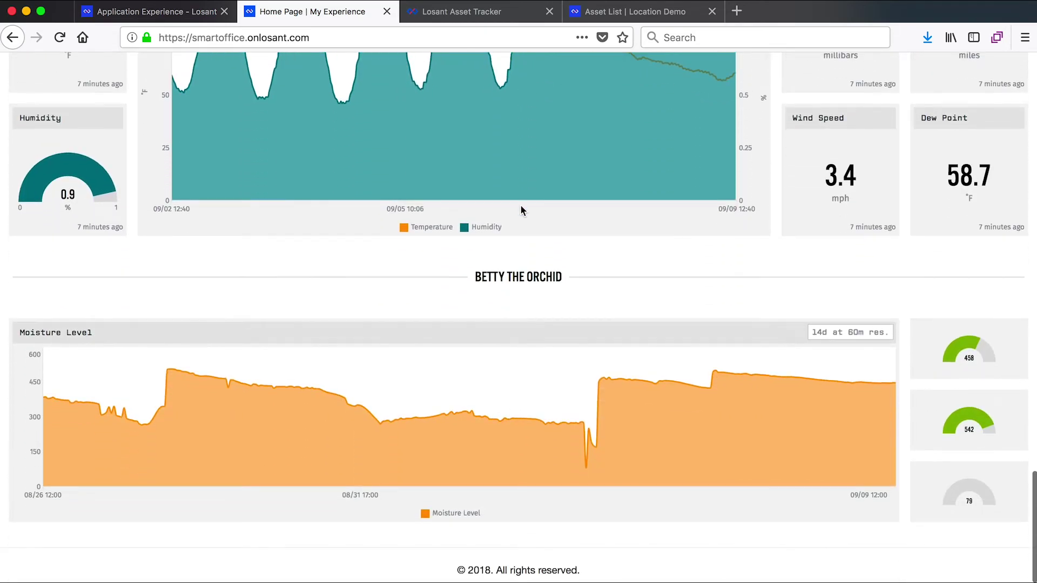
# - Return to the Application Experience overview showing seven endpoints and 8 requests in 24 hours
pyautogui.click(147, 11)
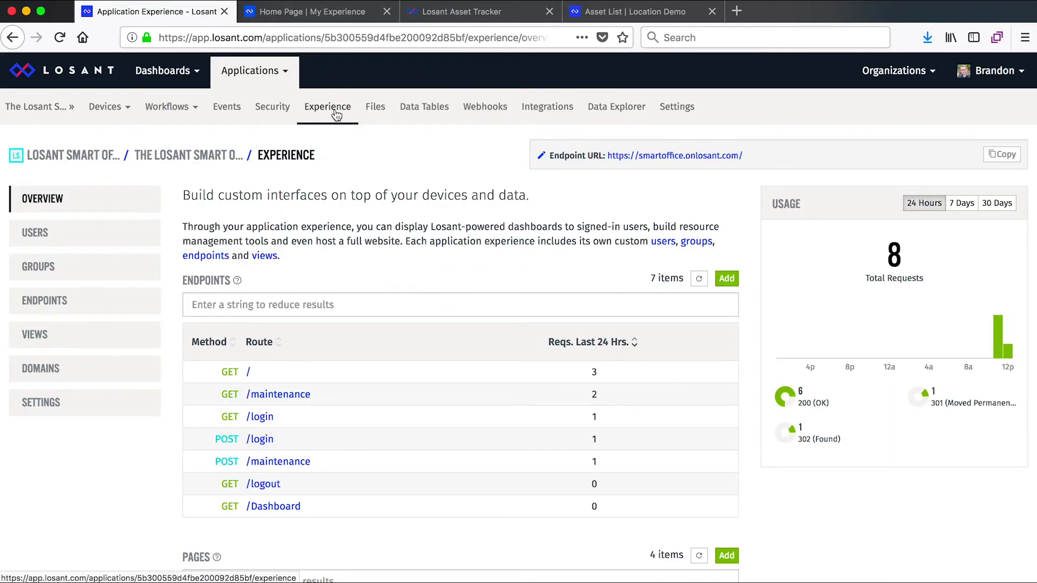